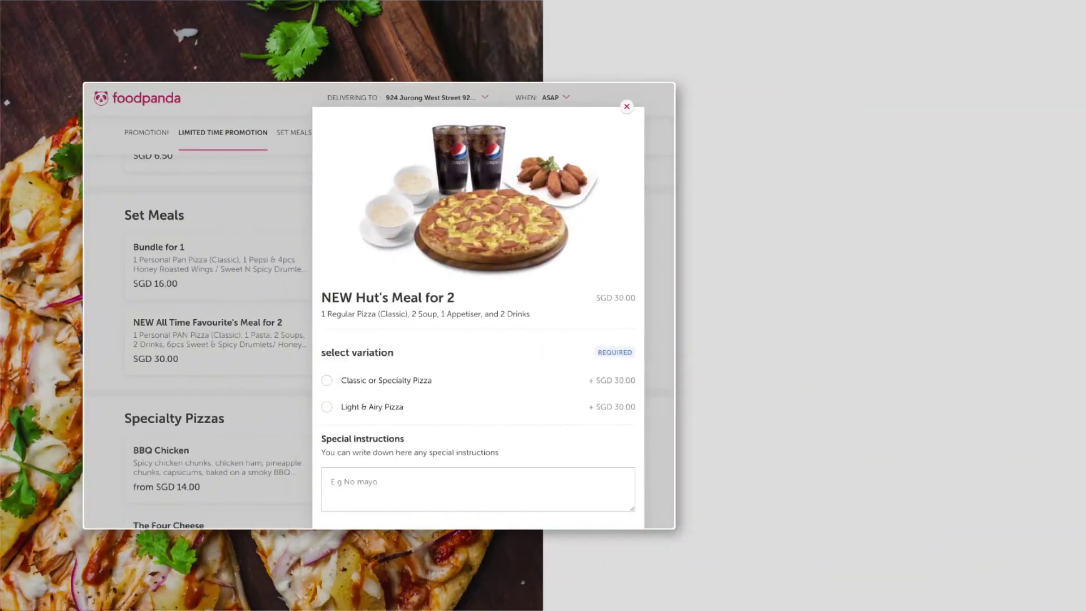
Step: Choose the Classic or Specialty Pizza variation and review its pizza, crust, sides and soup choices
left_click(328, 382)
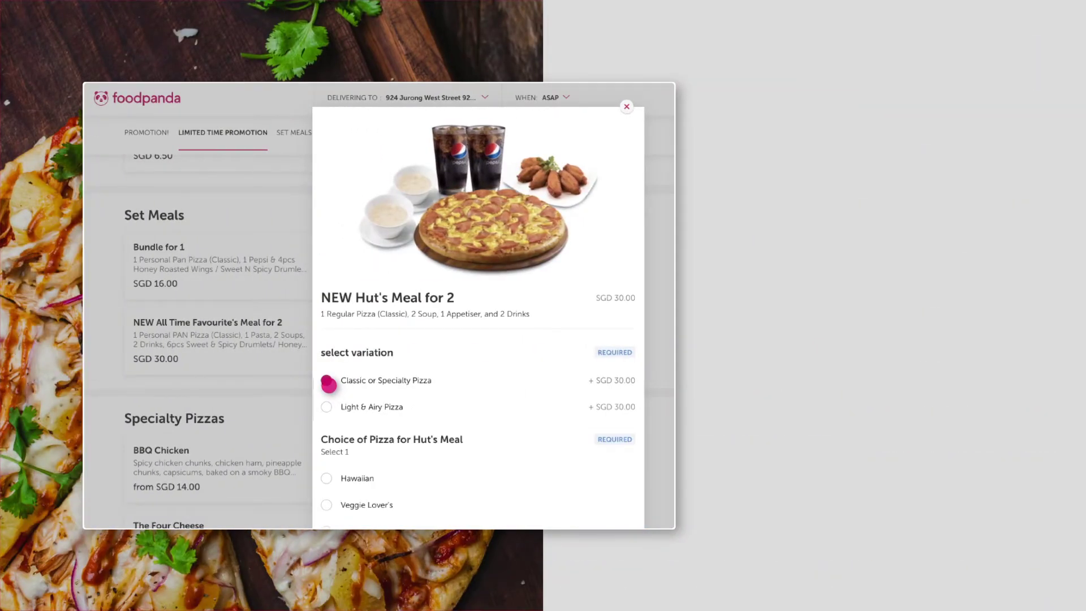
scroll(478, 305, "down", 1)
scroll(478, 305, "down", 6)
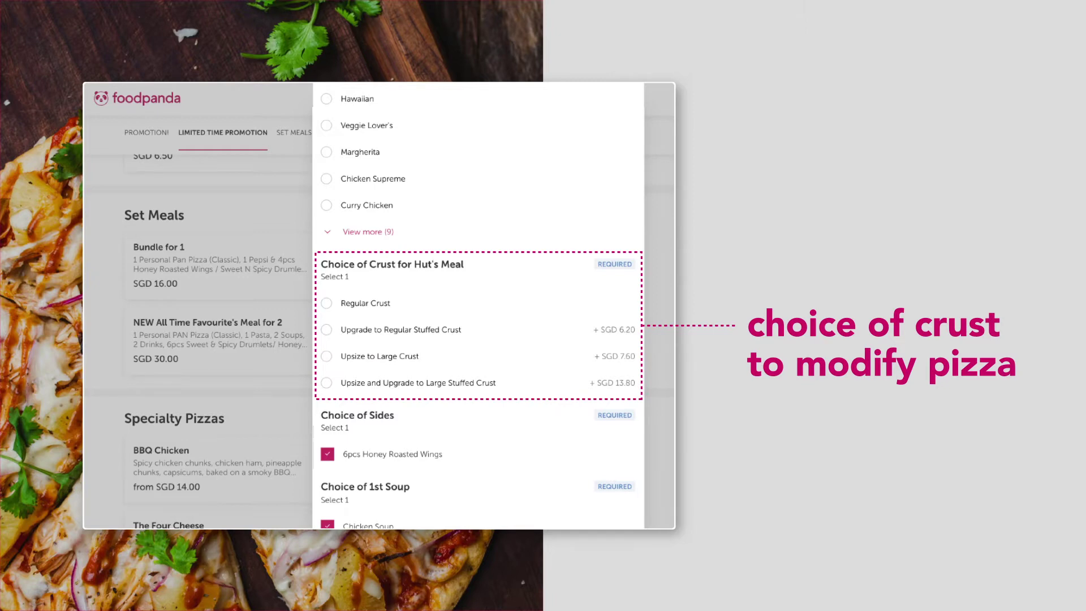
scroll(477, 305, "down", 12)
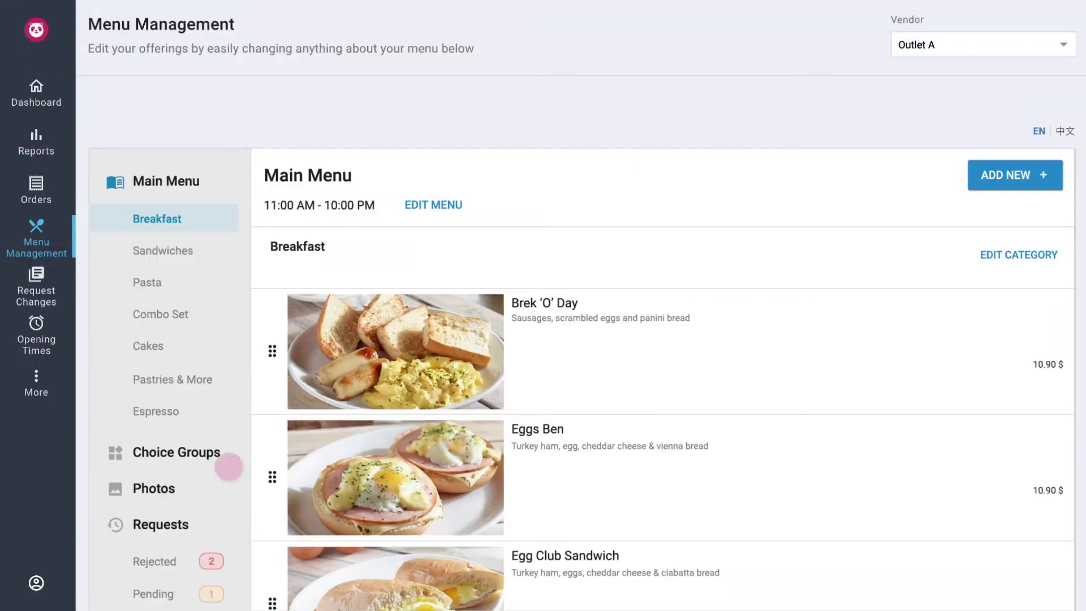
Step: Create choice group 'Choice of Breakfast's Drink' (早餐饮料的选择) with a minimum of 1 choice
left_click(219, 456)
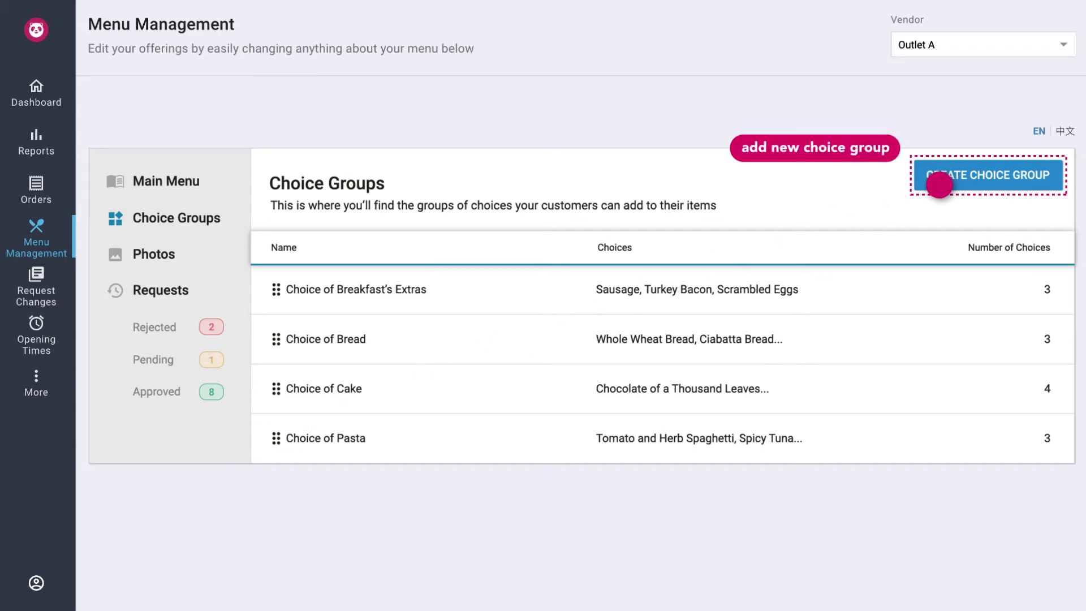
left_click(939, 184)
left_click(758, 126)
type("Choice of Breakfast's Drink")
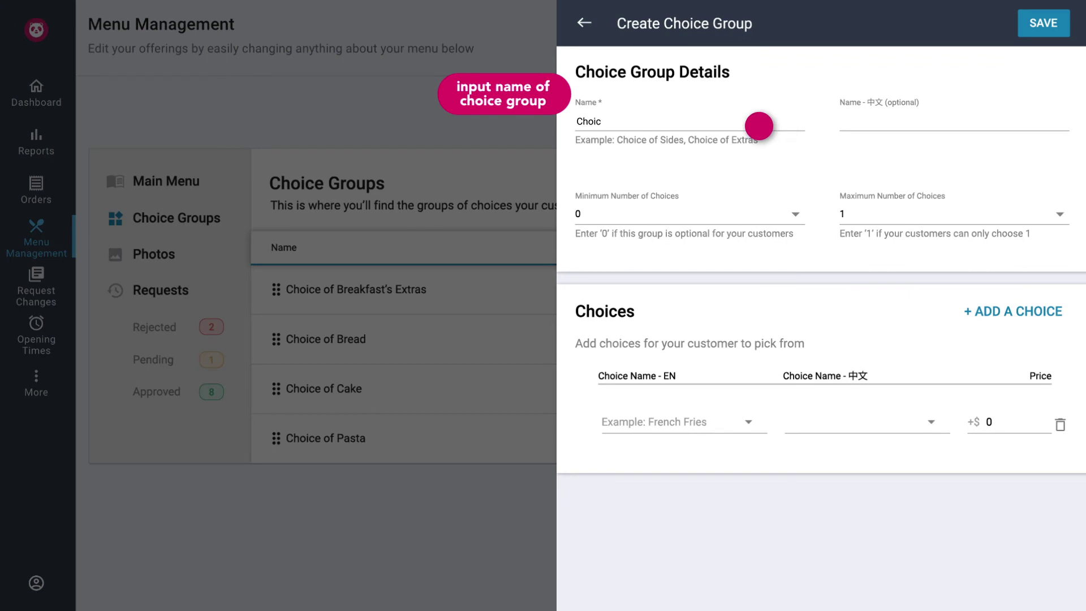
key("Tab")
type("早餐饮料的选择")
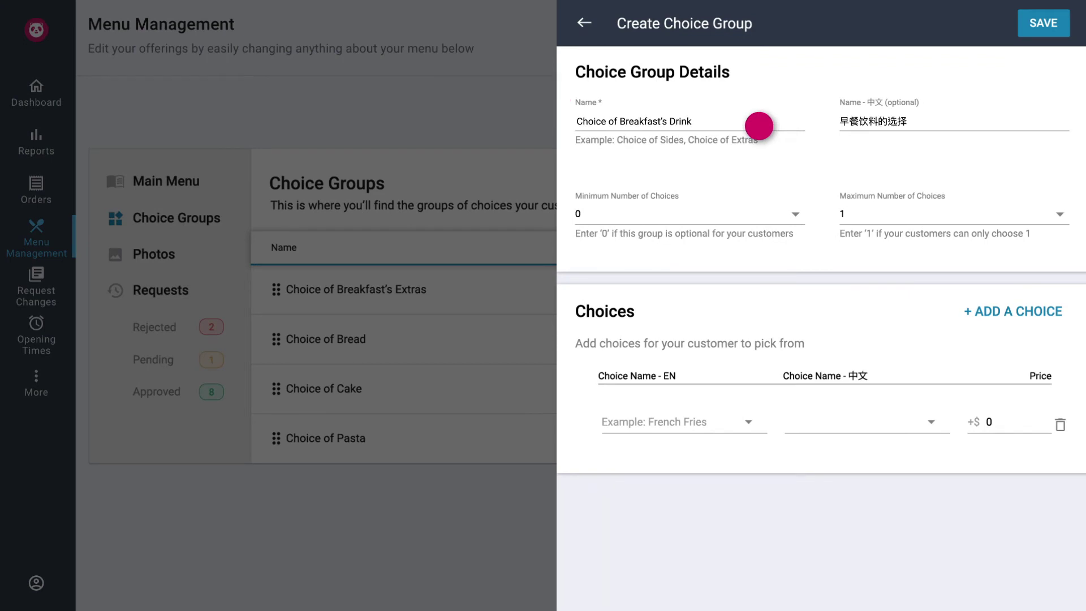
left_click(790, 215)
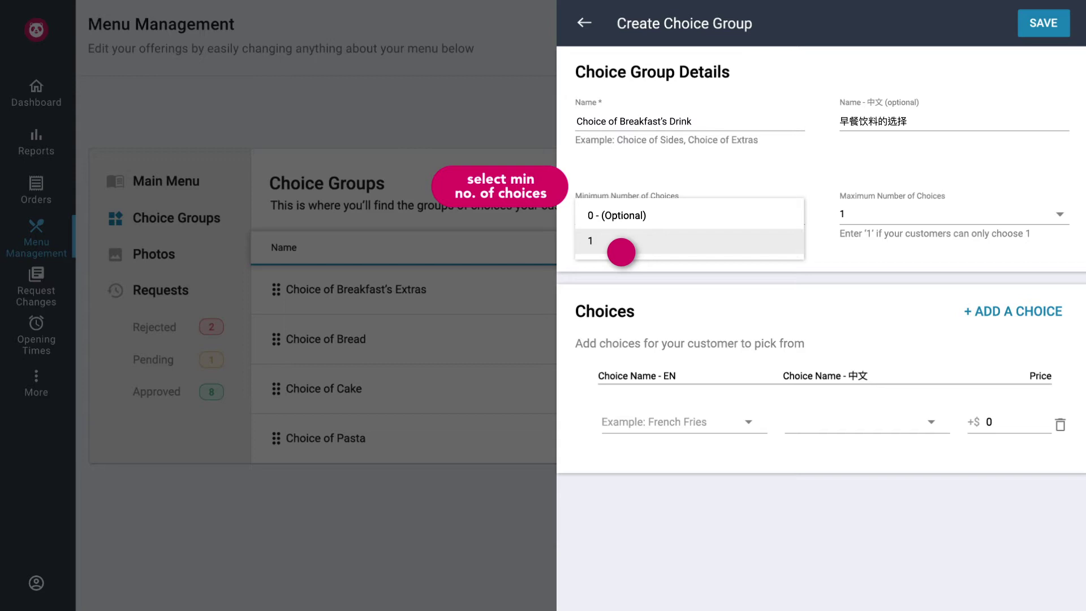
left_click(621, 252)
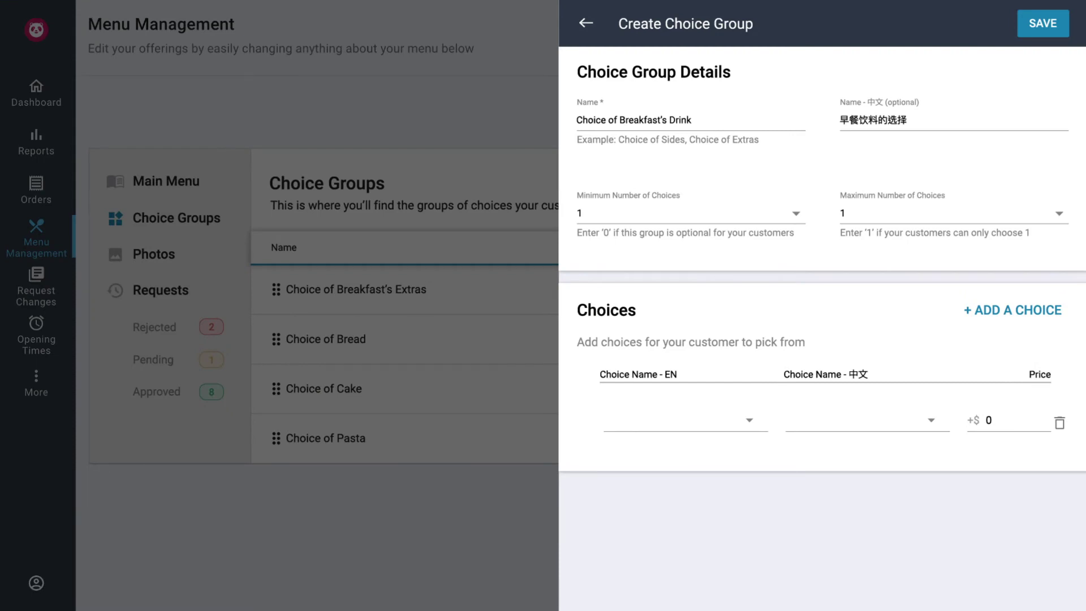
Step: Add four choice rows: Hot Tea, Hot Coffee (熱咖啡), Iced Tea (冰茶) and Iced Coffee (冰咖啡)
left_click(970, 315)
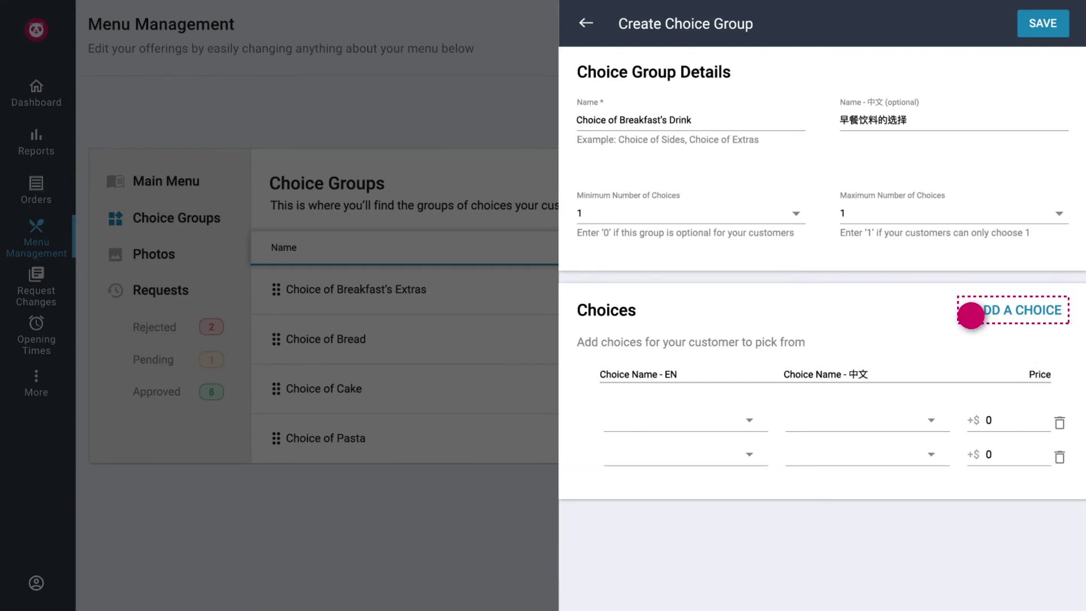
left_click(970, 315)
left_click(970, 315)
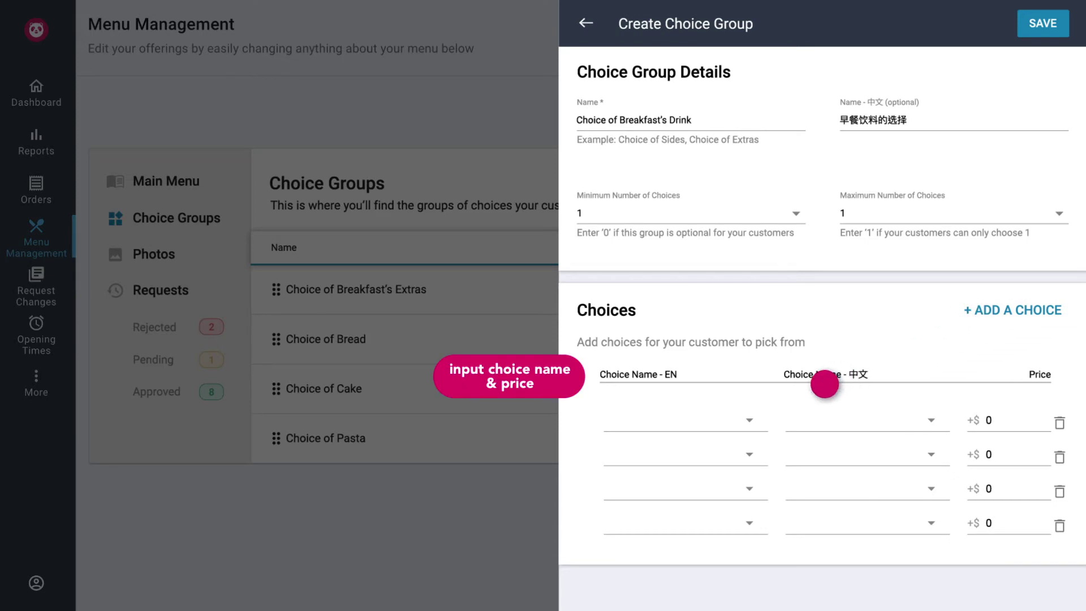
left_click(727, 429)
type("Hot Tea")
key("Tab")
type("Hot Coffee")
key("Tab")
type("熱咖啡Iced Tea")
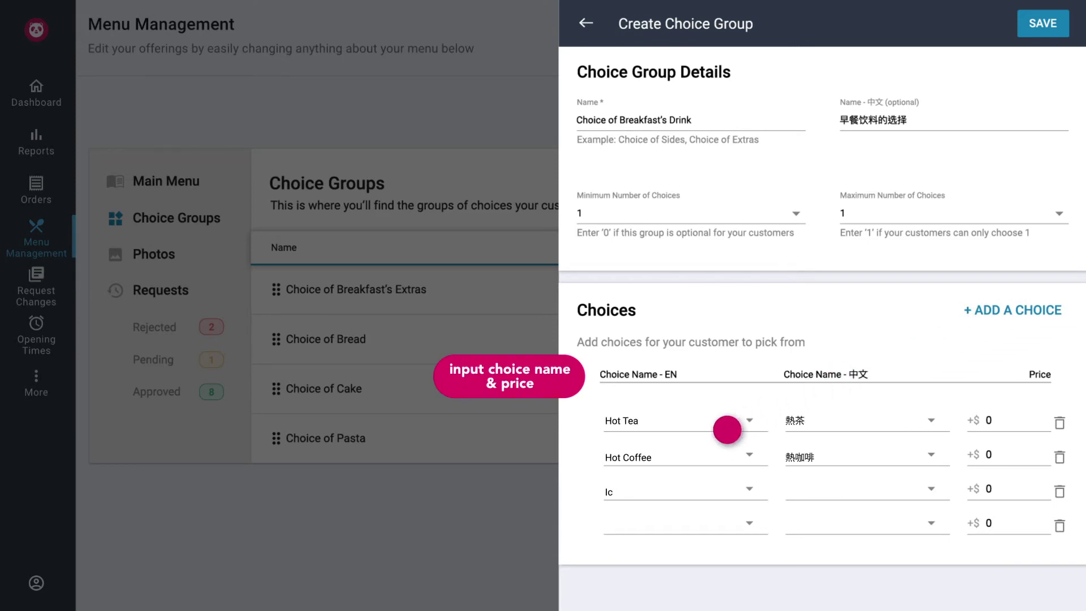
key("Tab")
type("冰茶Iced Coffee冰咖啡")
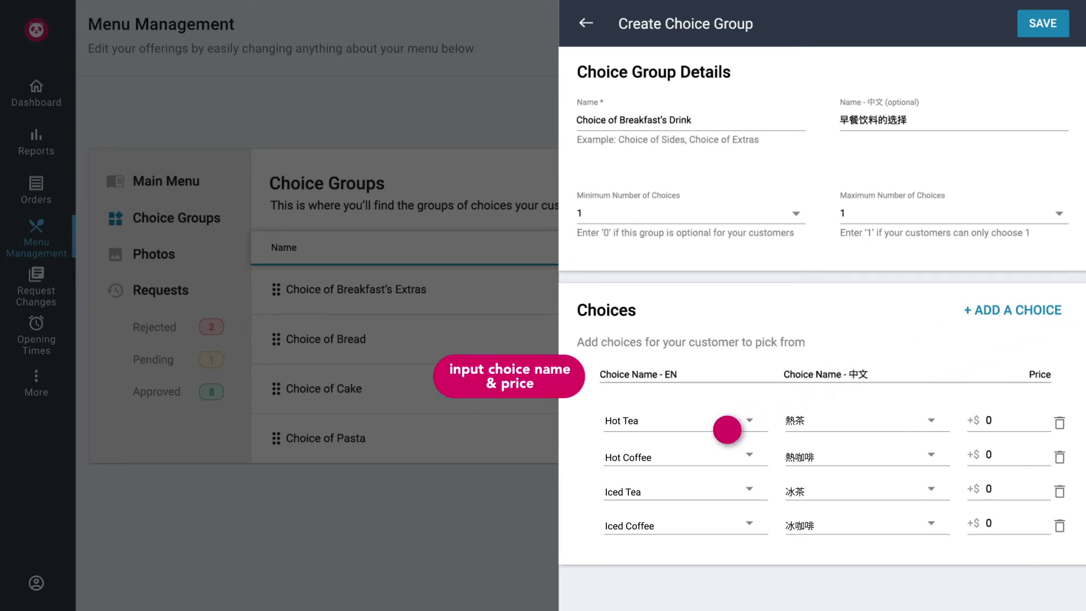
Step: Set the Iced Tea and Iced Coffee prices to +$2
left_click(748, 529)
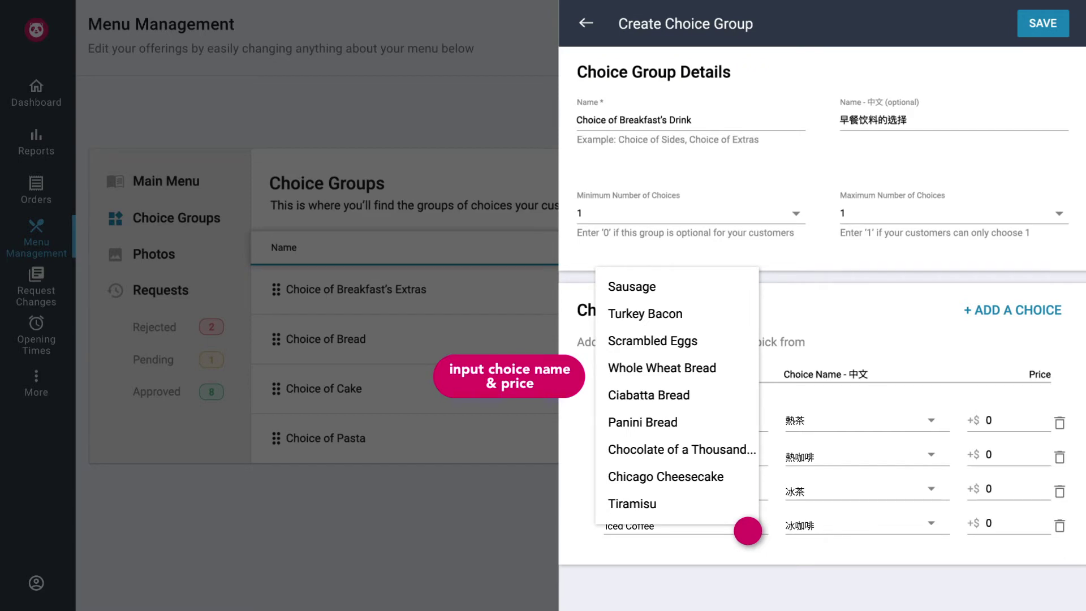
left_click(747, 529)
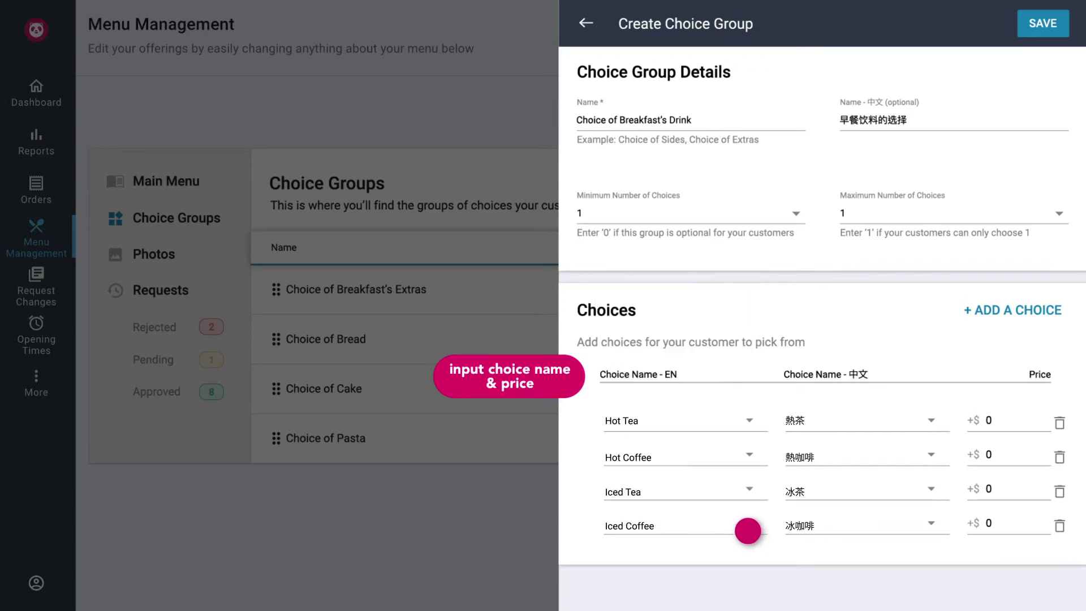
key("BackSpace")
type("2")
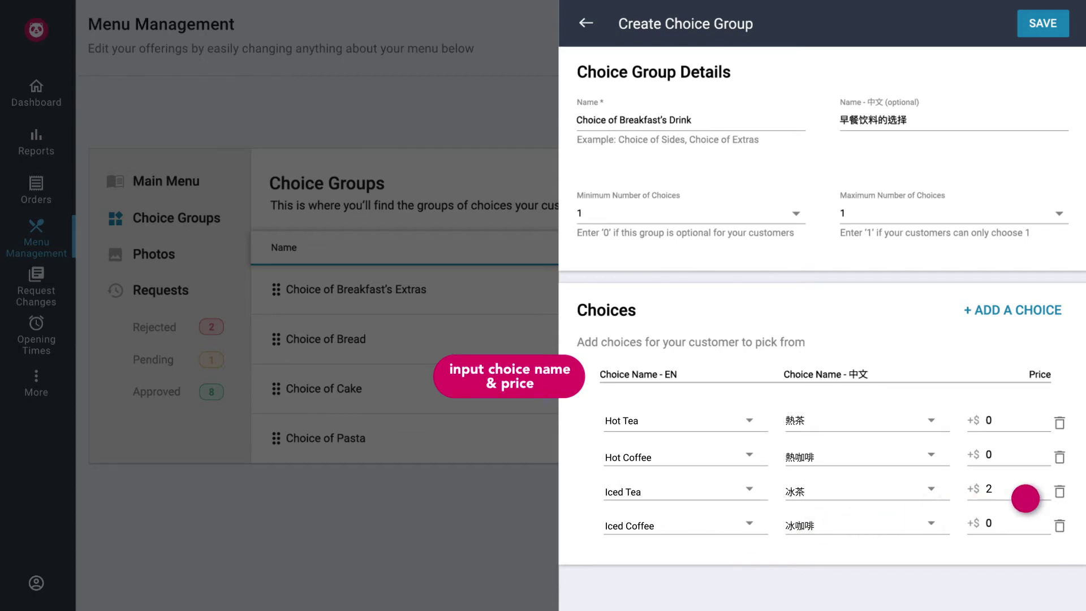
key("Tab")
key("BackSpace")
type("2")
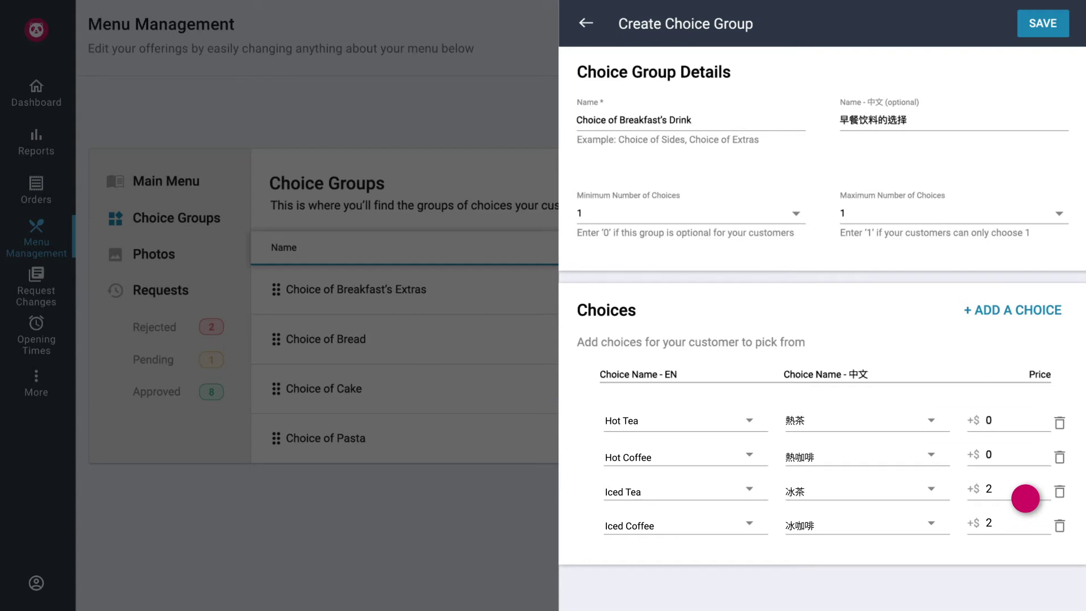
Step: Remove the Hot Coffee choice, set maximum choices to 1, and save the group
left_click(1049, 461)
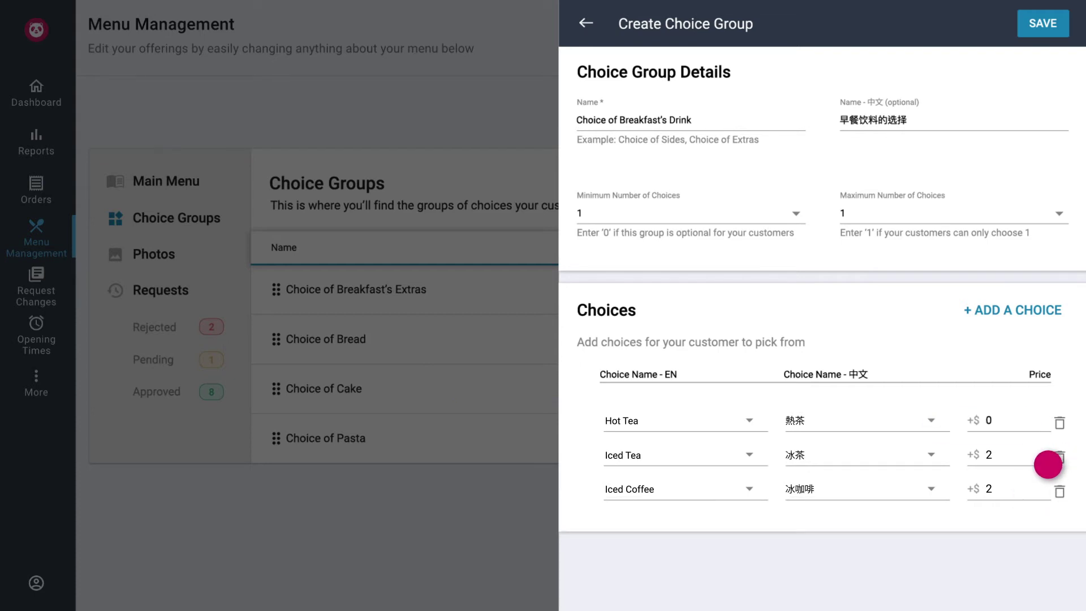
left_click(1052, 220)
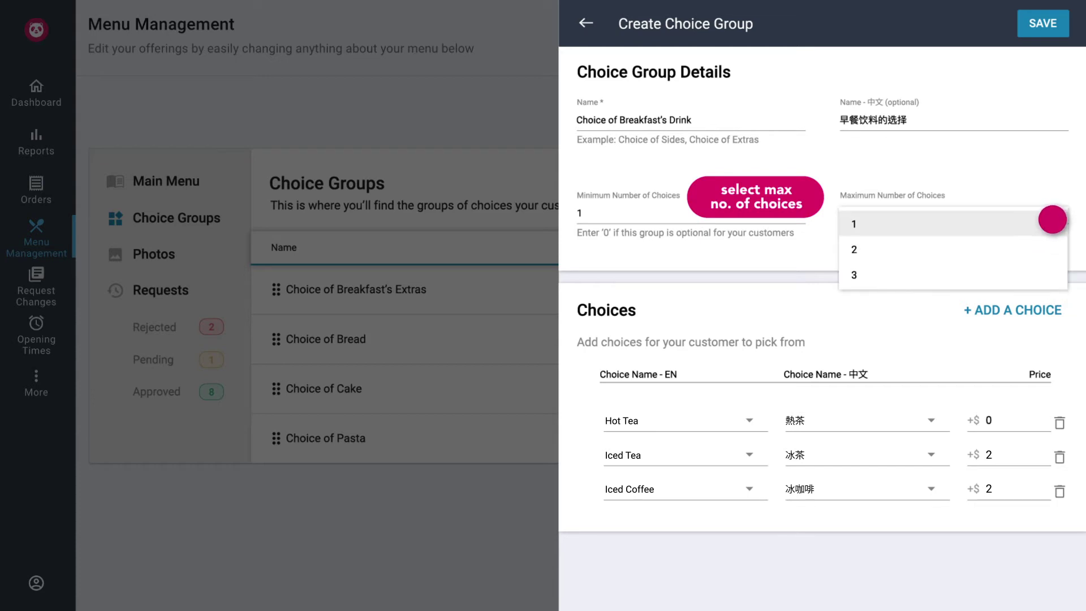
left_click(880, 227)
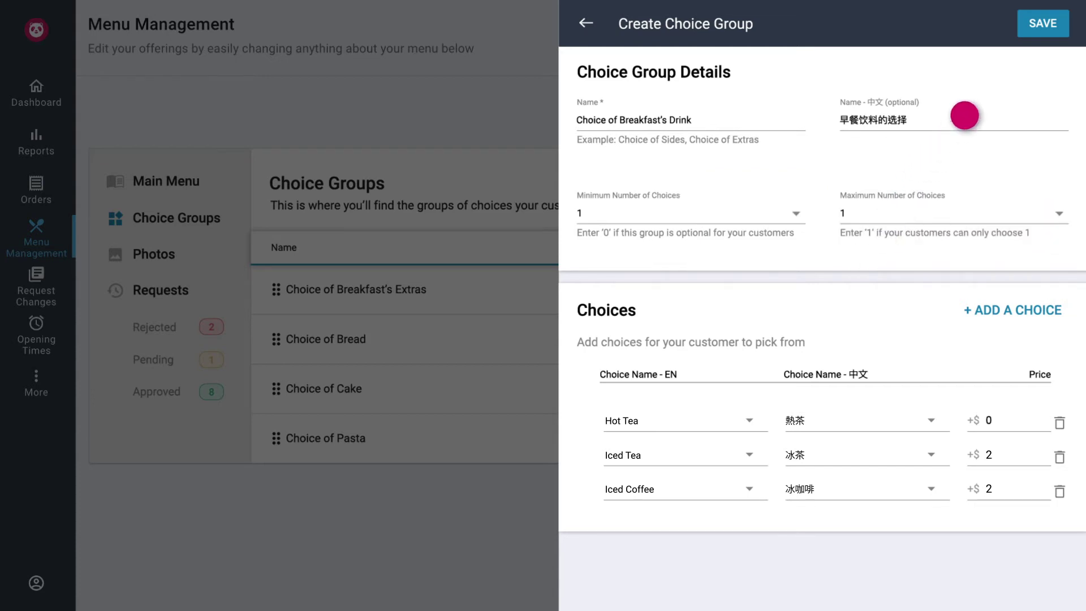
left_click(1021, 34)
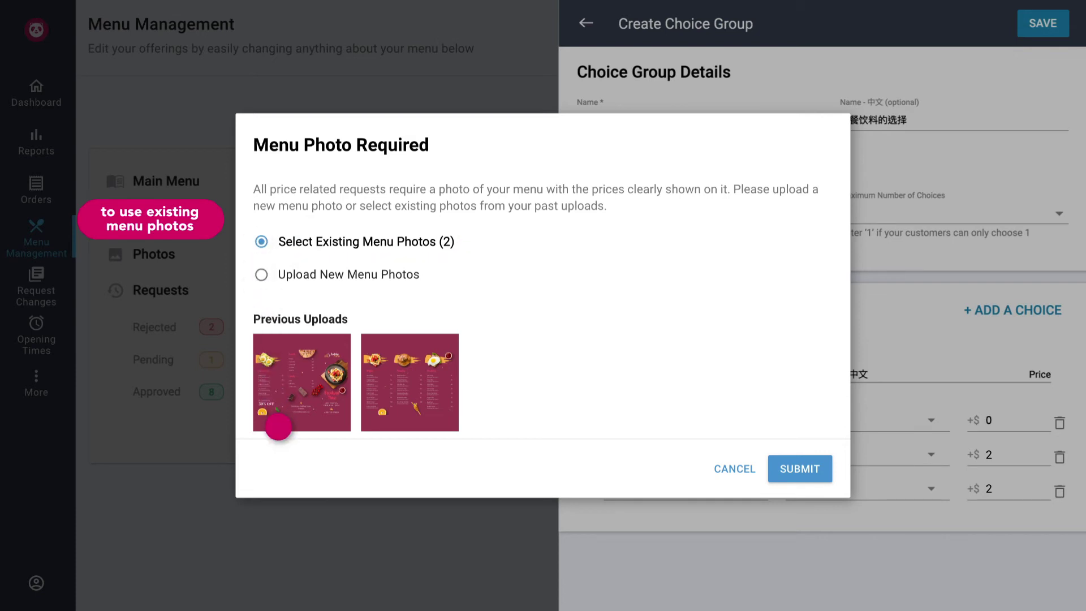
Step: Upload menu-update.jpg from Downloads as the new menu photo for the price change
left_click(279, 428)
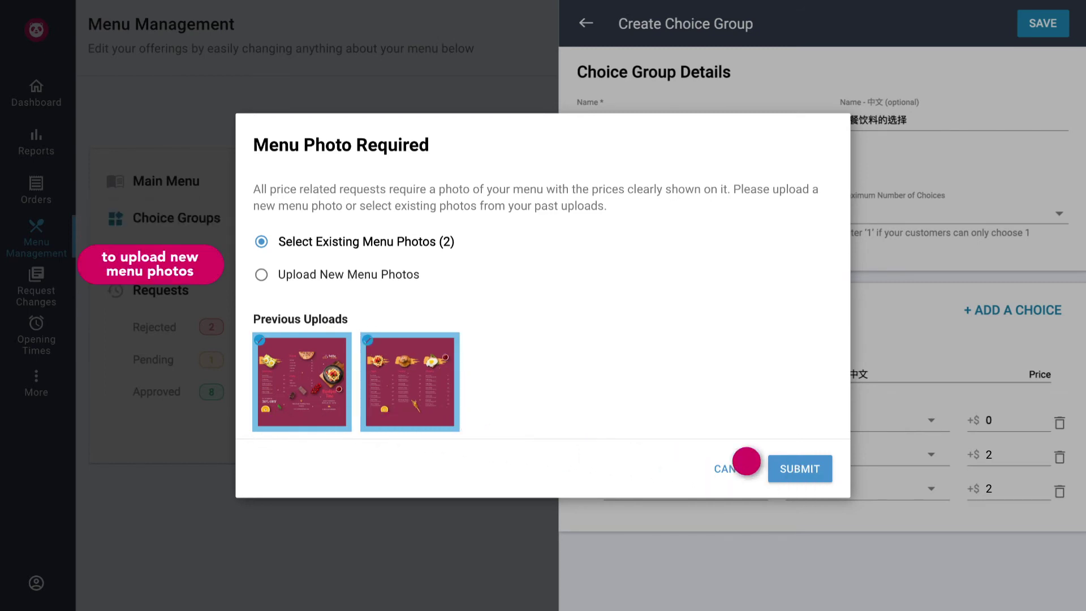
left_click(258, 275)
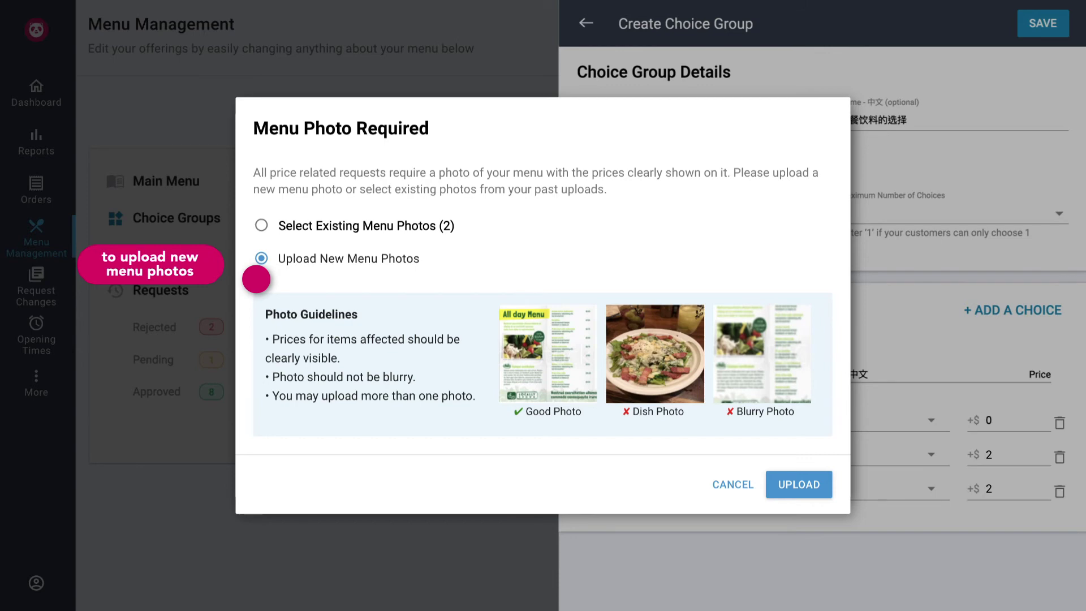
left_click(790, 493)
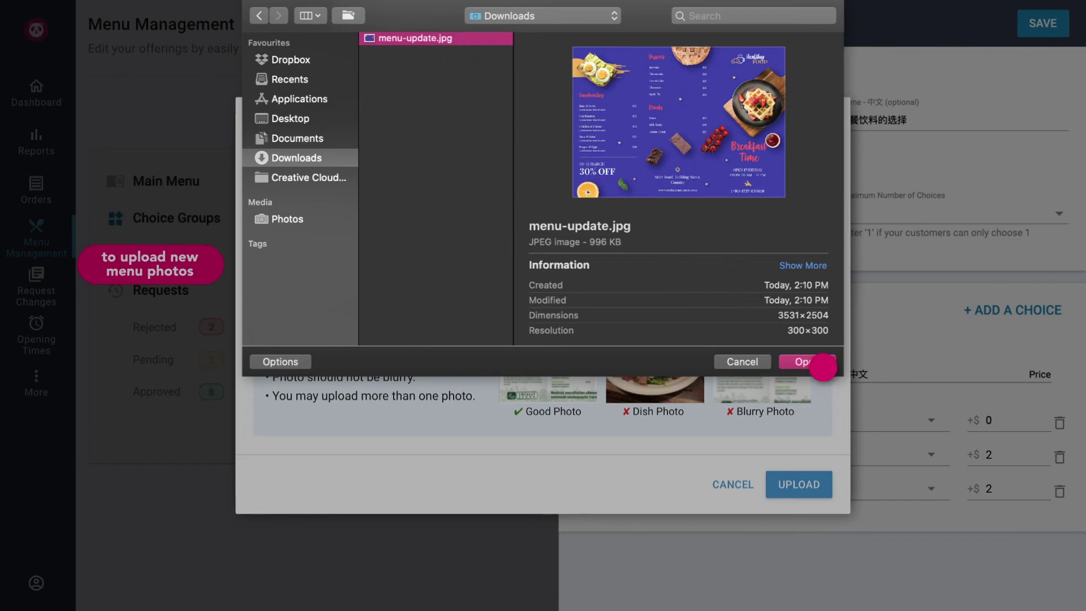
left_click(822, 368)
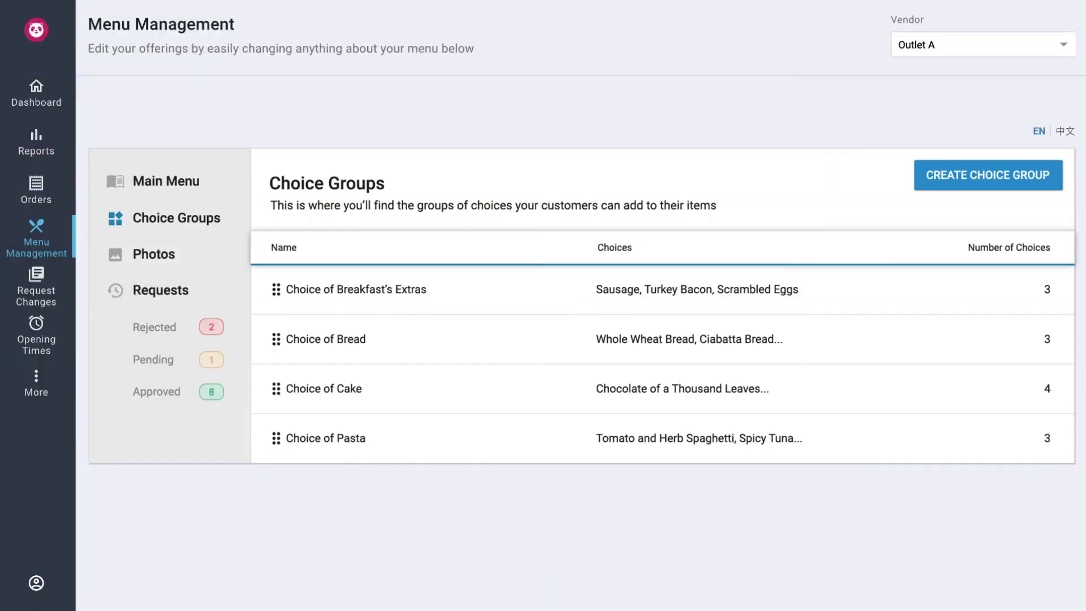
Step: Tick Choice of Breakfast's Extras on the Brek 'O' Day breakfast item and save it
left_click(202, 182)
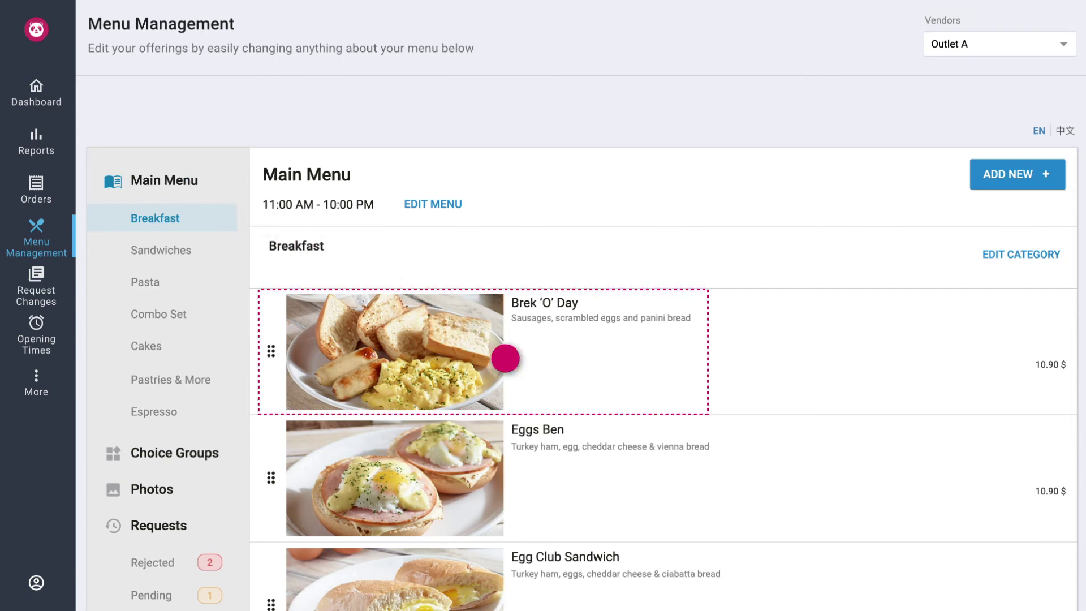
left_click(505, 358)
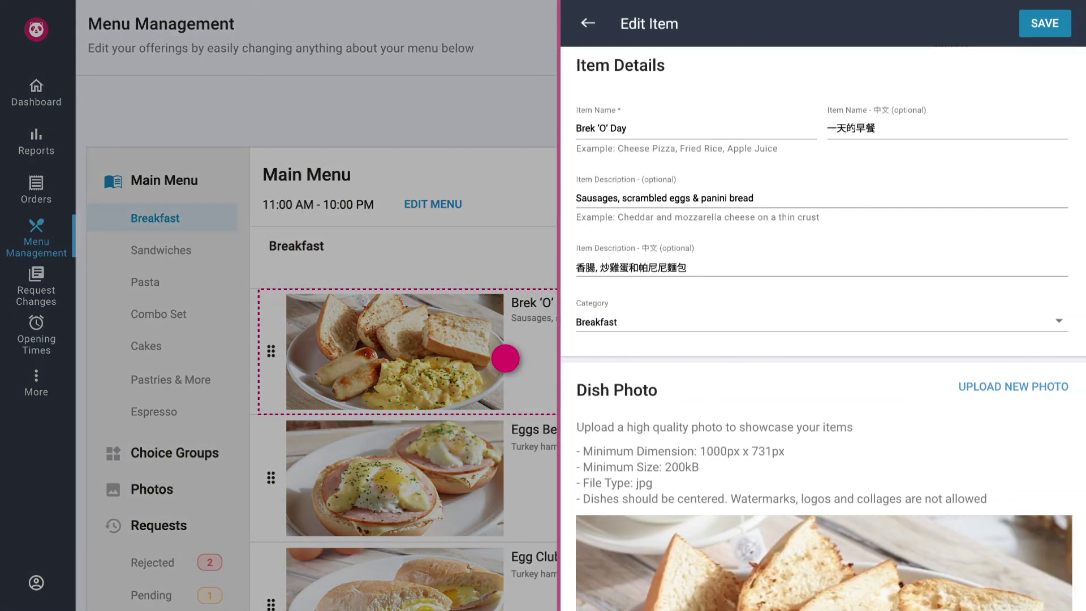
scroll(829, 466, "down", 10)
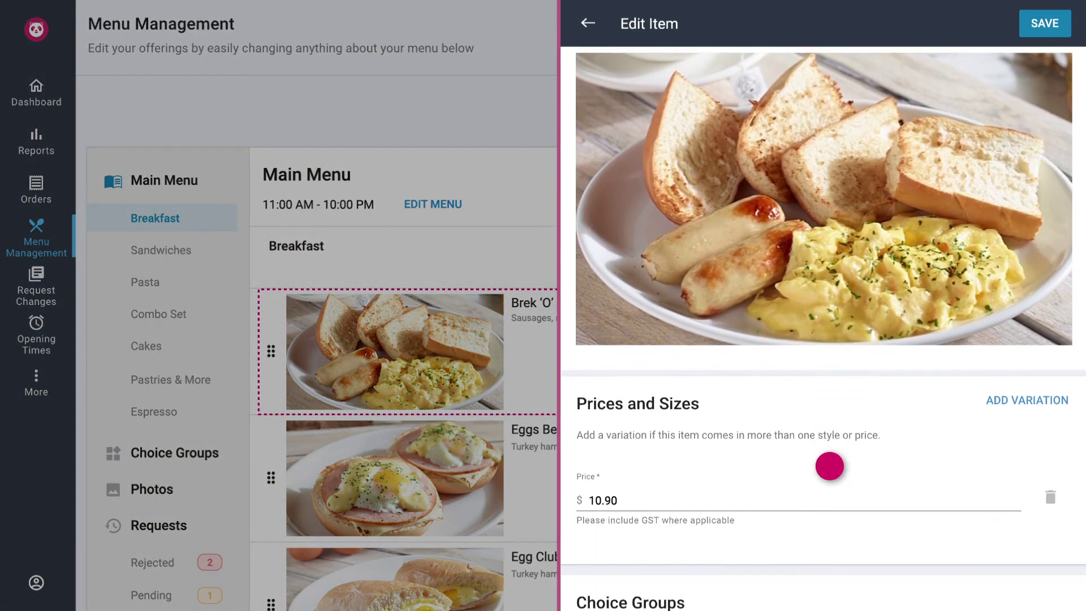
scroll(829, 466, "down", 1)
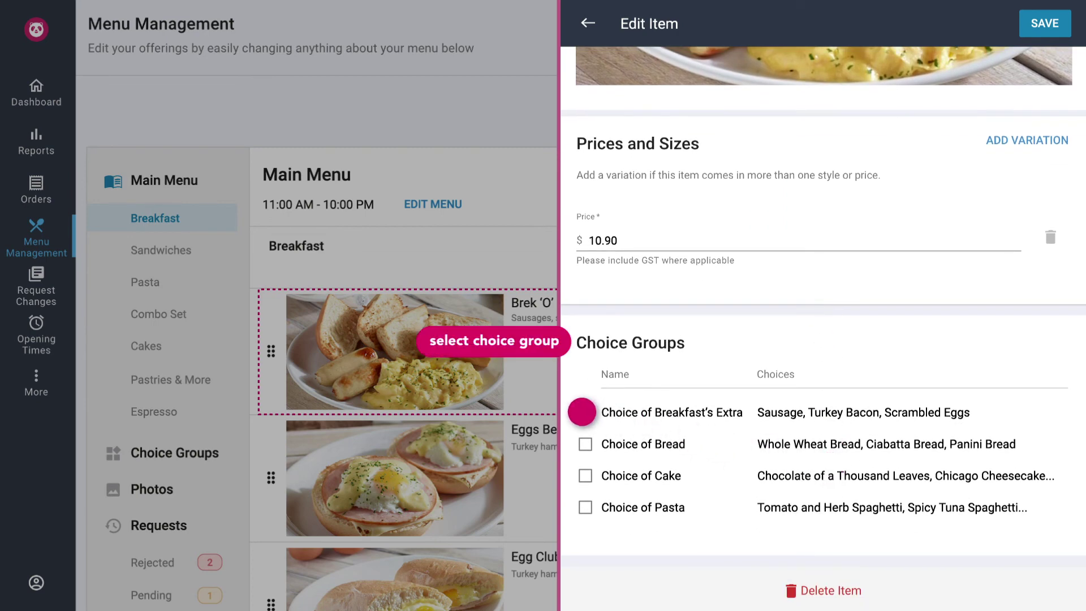
left_click(584, 413)
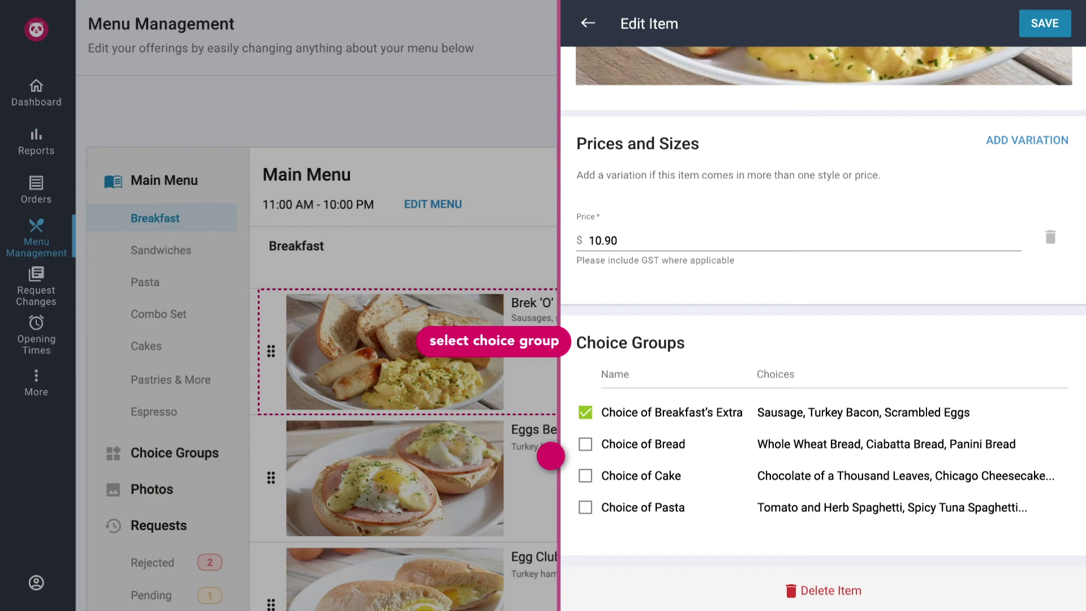
left_click(1029, 32)
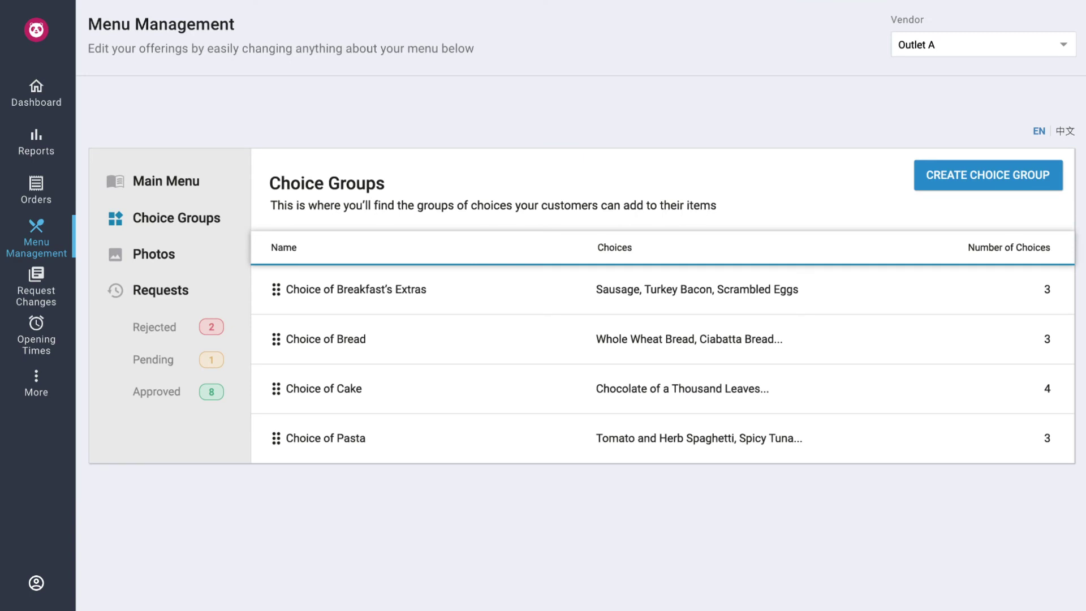
Step: Rename the Scrambled Eggs choice to 'Sunny-Side Up Egg' and change its price from 2 to 1.5
left_click(440, 294)
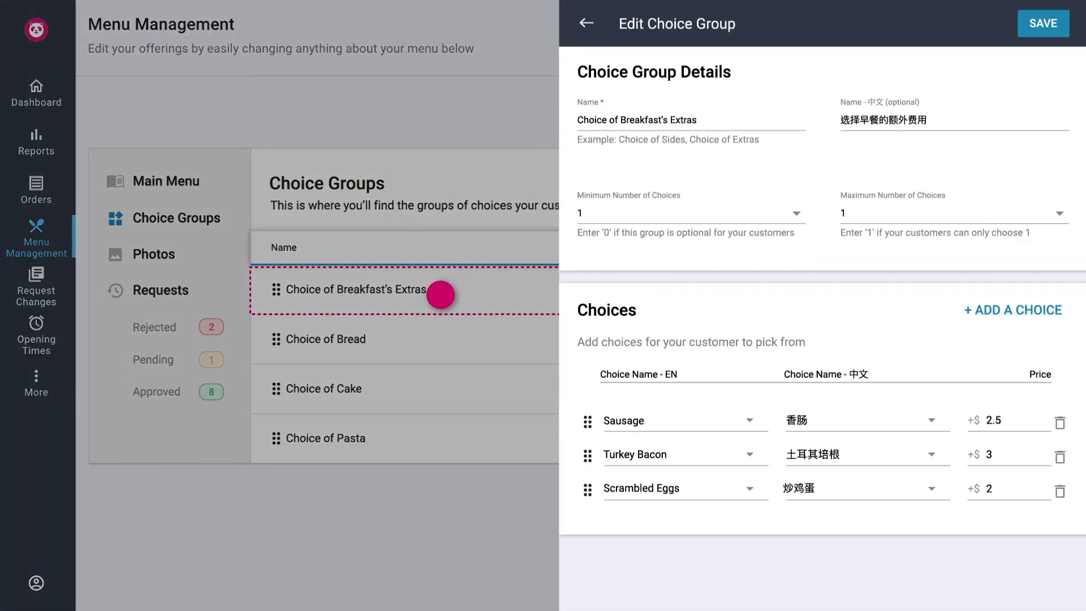
left_click(704, 497)
key("ctrl+a")
key("BackSpace")
type("Sunny-Side Up Egg")
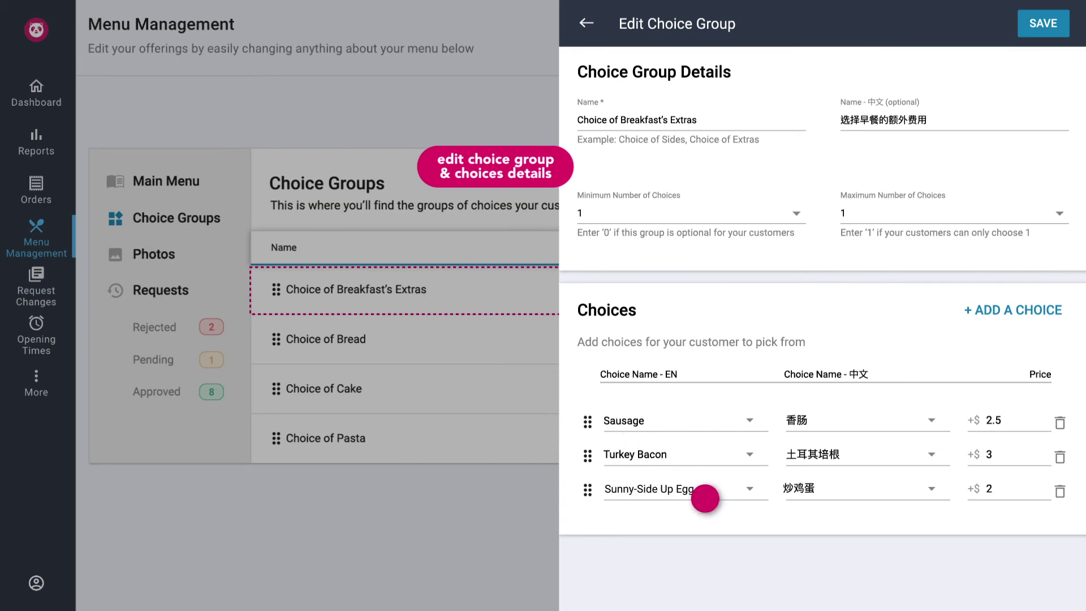
left_click(1015, 498)
key("ctrl+a")
key("BackSpace")
type("1.5")
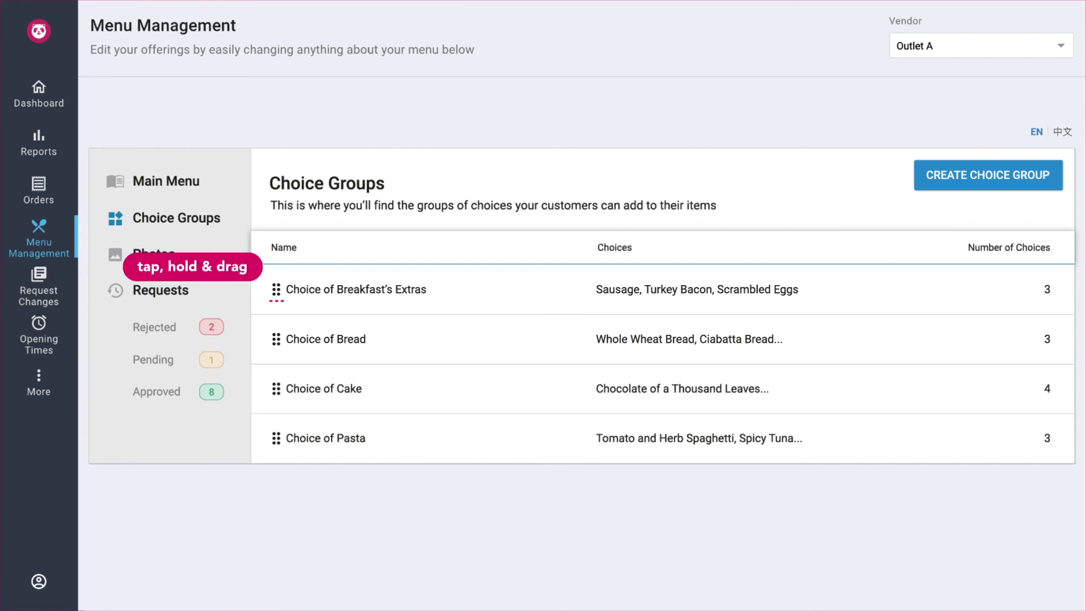
left_click_drag(274, 291, 275, 340)
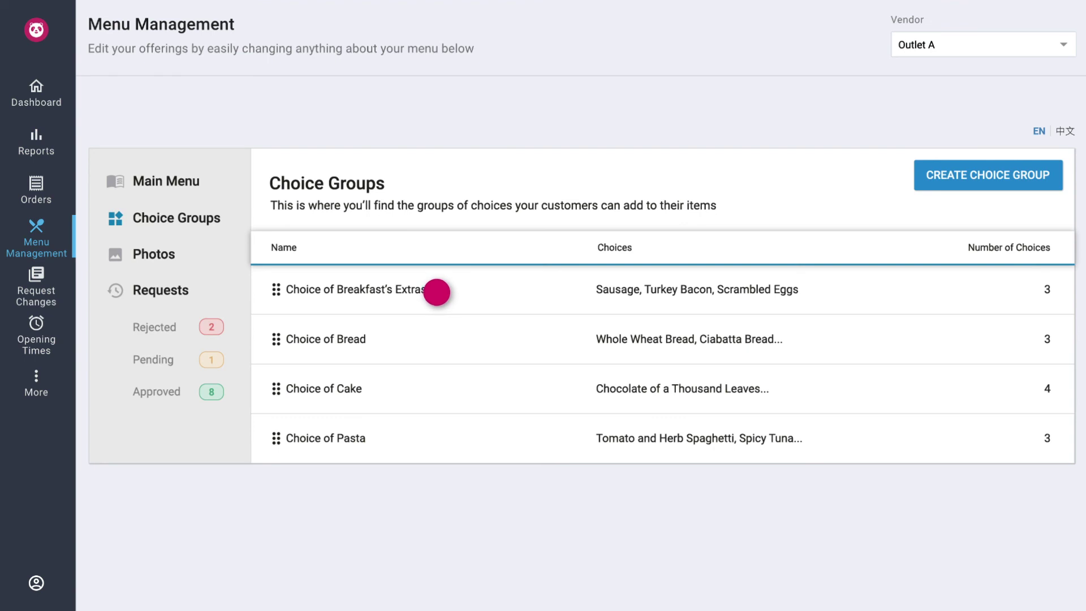
Step: Move Turkey Bacon above Sausage in Choice of Breakfast's Extras and save the group
left_click(437, 292)
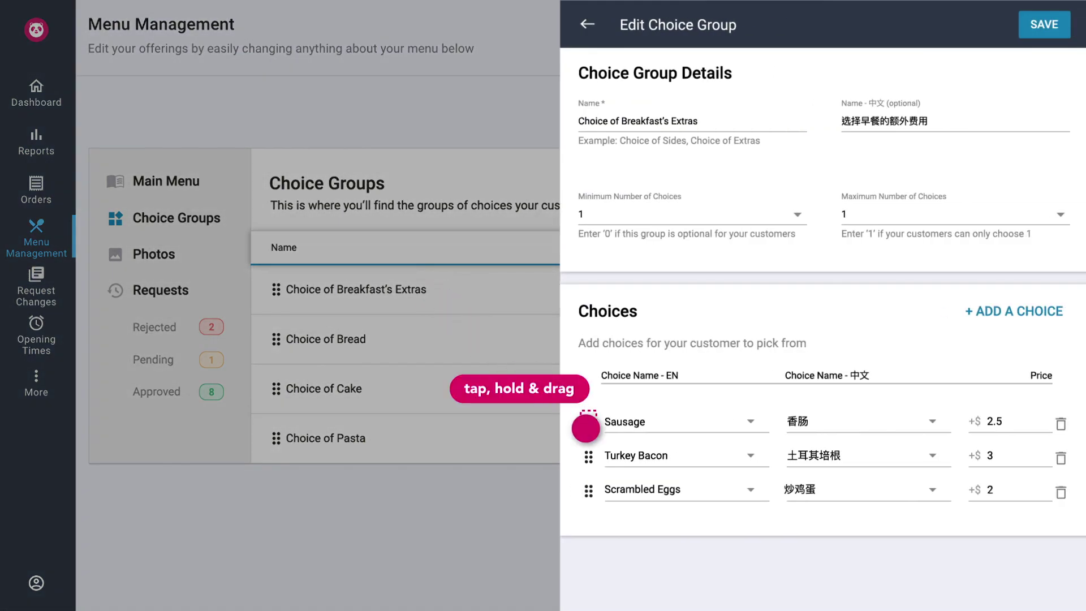
left_click_drag(586, 428, 585, 456)
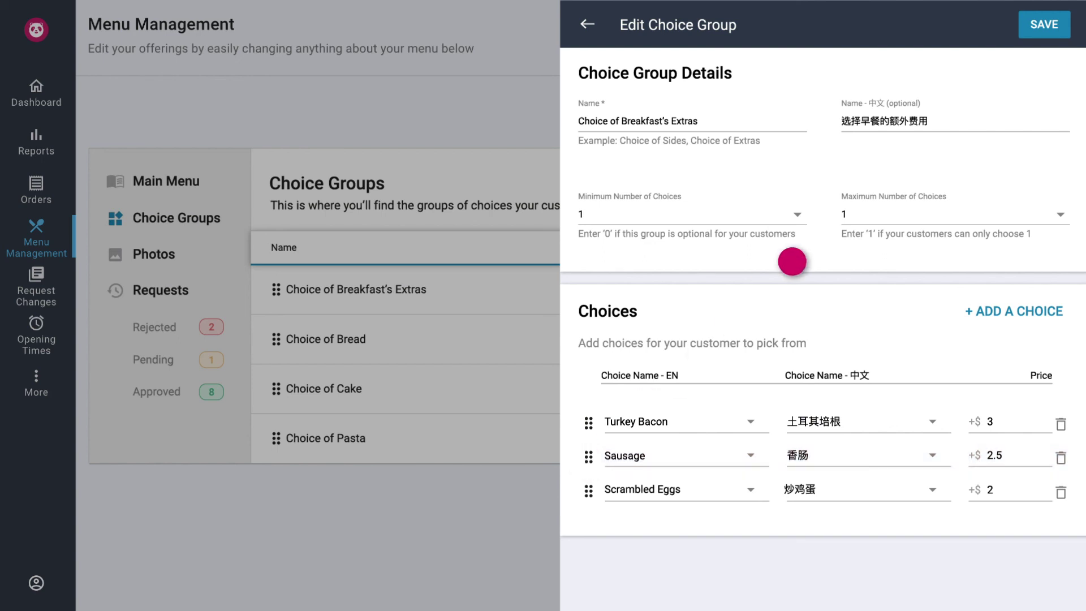
left_click(1027, 31)
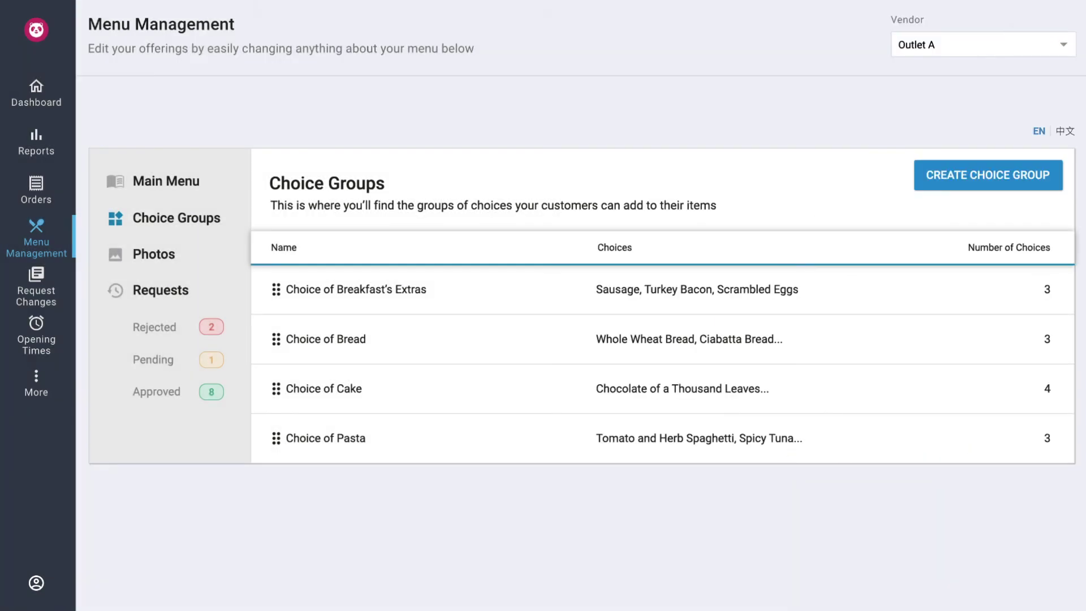